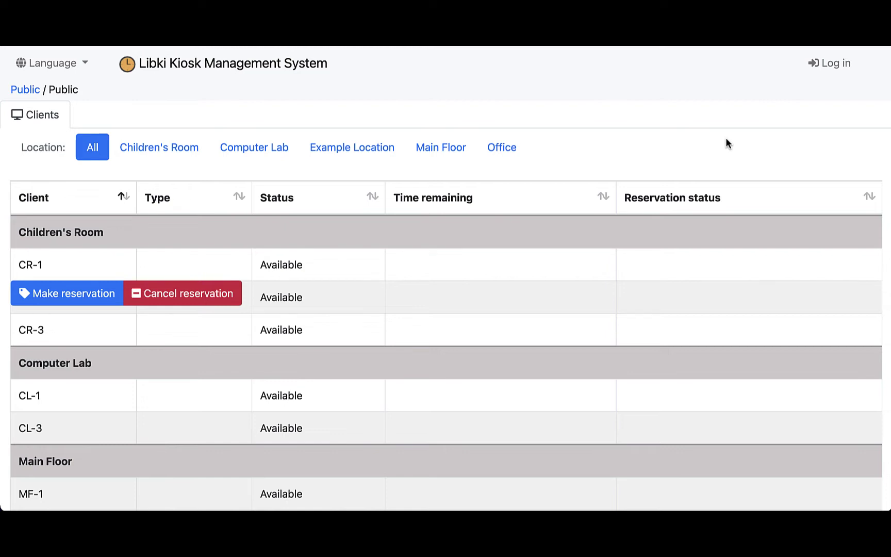
# - Open the sign-in form and log in with the admin username and password
pyautogui.click(836, 64)
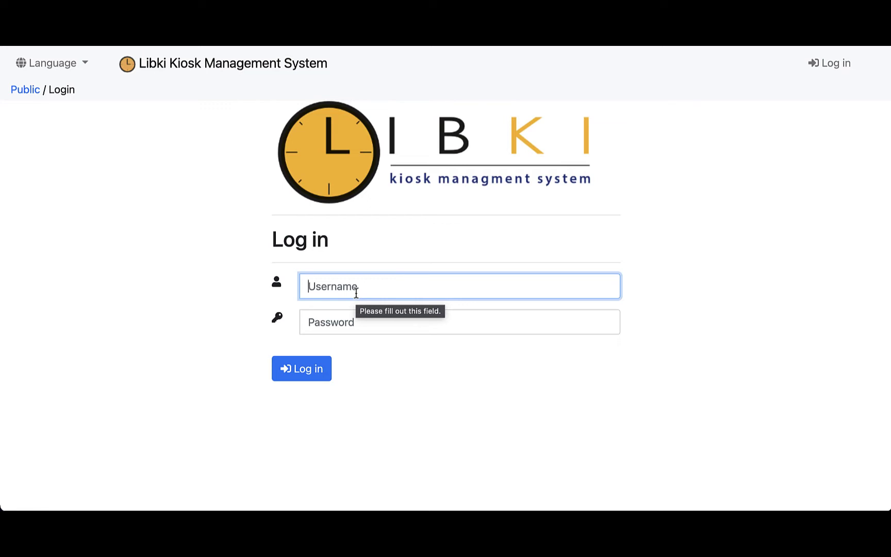
pyautogui.write('jzairo')
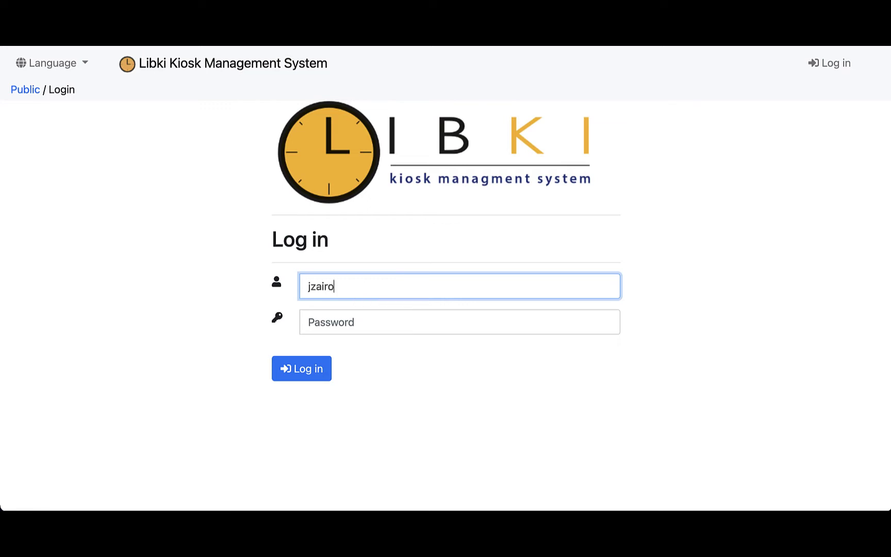
pyautogui.press('Tab')
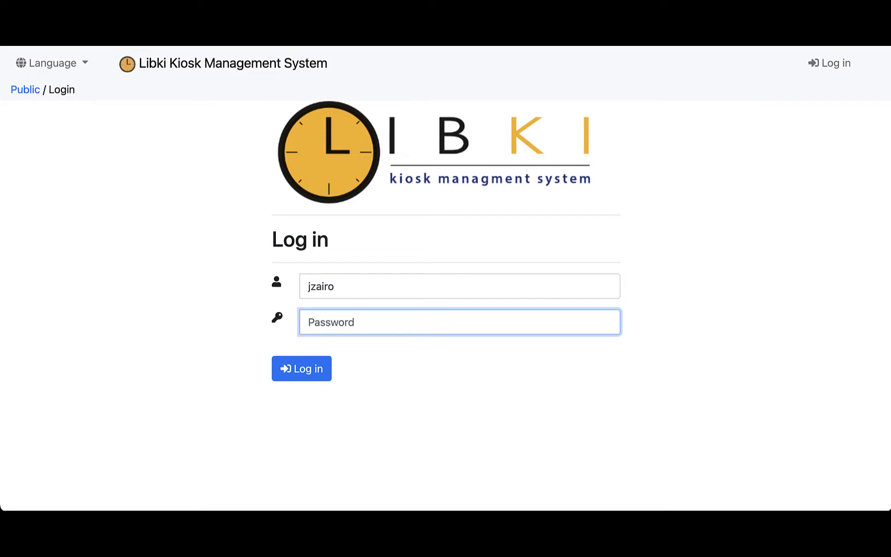
pyautogui.write('*************')
pyautogui.press('Return')
# - Switch to the Printing section and scroll down its upload form
pyautogui.click(245, 297)
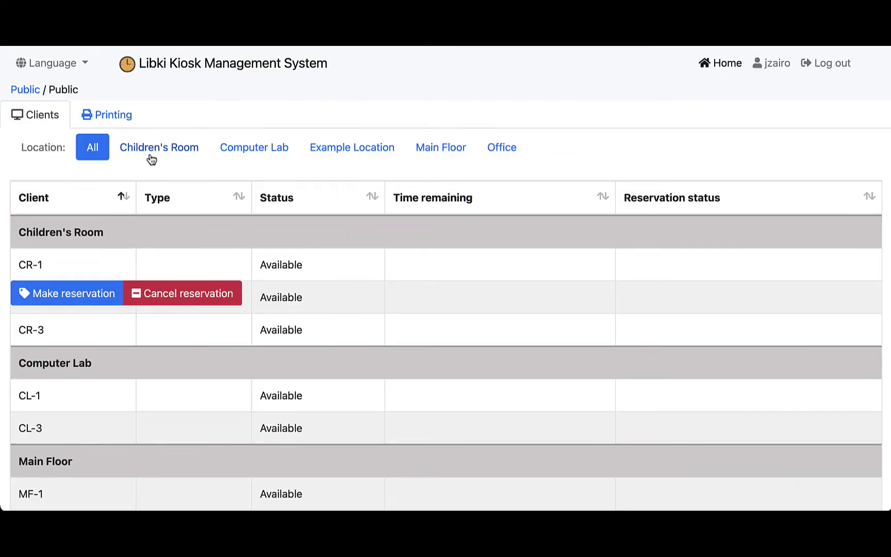
pyautogui.click(108, 120)
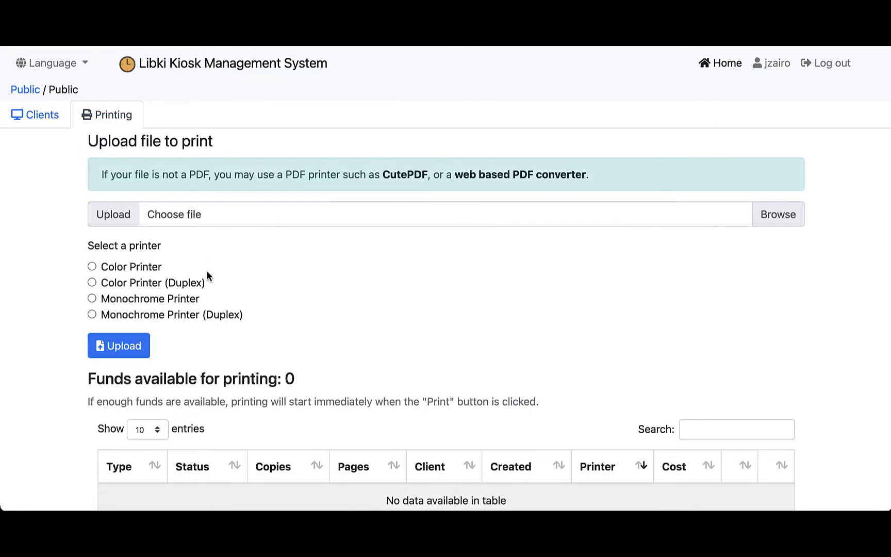
pyautogui.scroll(-1, 247, 281)
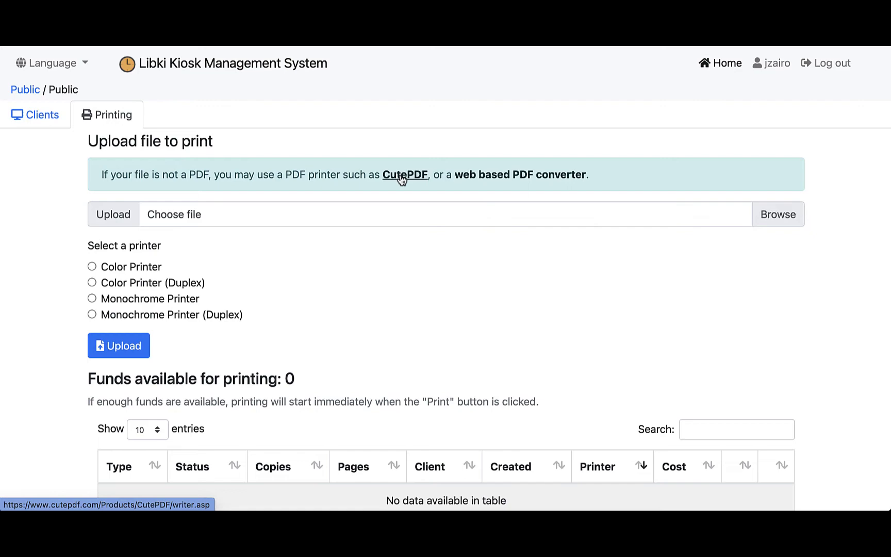
# - Check the CutePDF and web based PDF converter sites in new tabs, then return to Libki
pyautogui.rightClick(402, 178)
pyautogui.click(415, 182)
pyautogui.hotkey('ctrl', 'Tab')
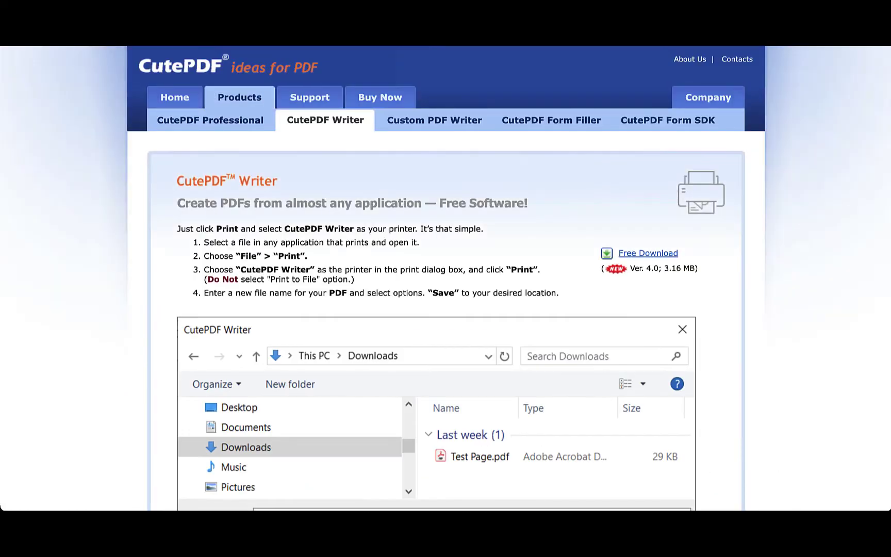
pyautogui.hotkey('ctrl', 'shift', 'Tab')
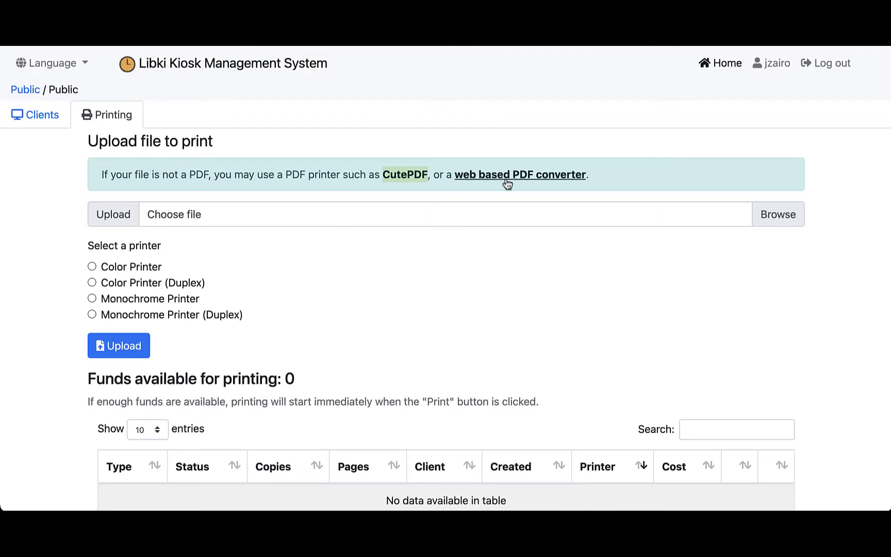
pyautogui.click(503, 177)
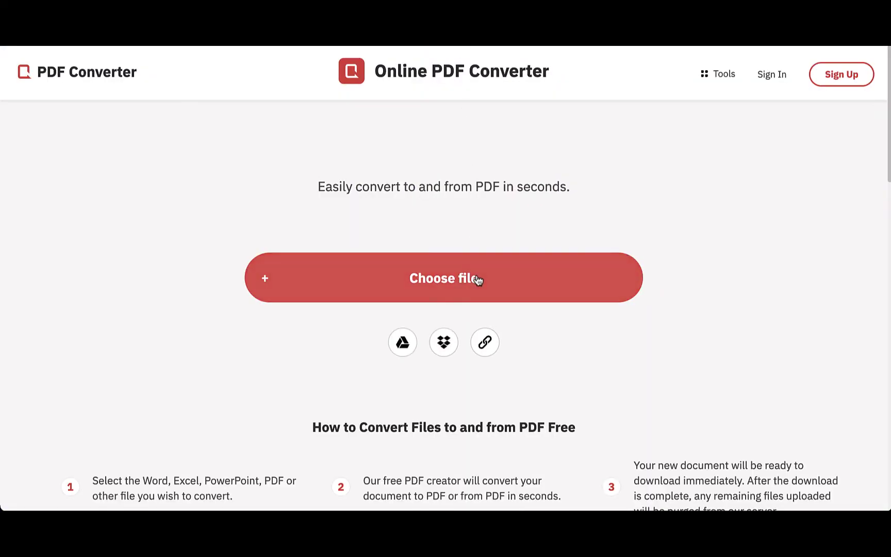
pyautogui.hotkey('ctrl', 'shift', 'Tab')
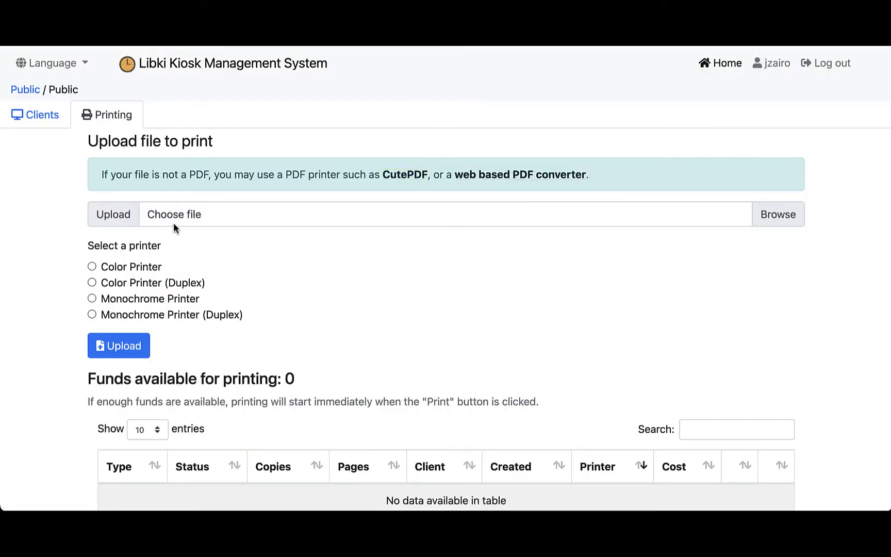
# - Choose Aspen Discovery Top Features - Consortium (1).pdf from Downloads as the file to print
pyautogui.click(786, 215)
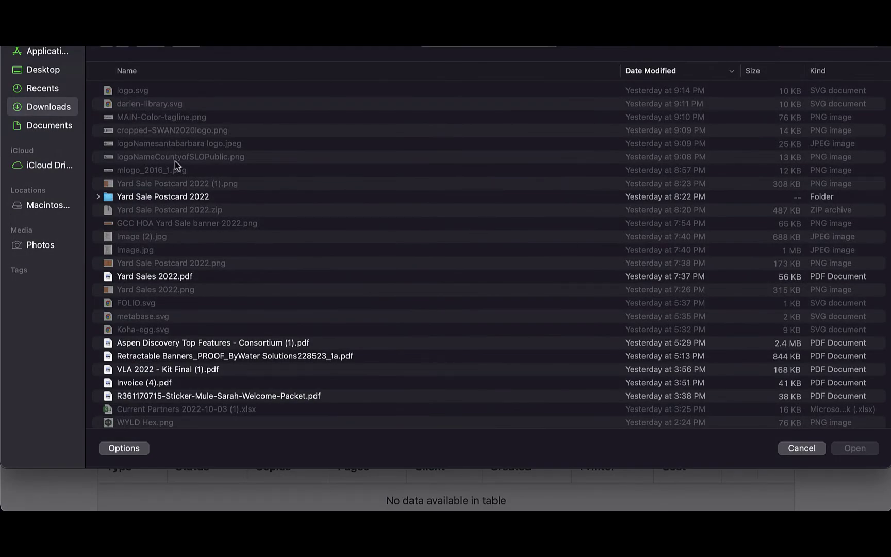
pyautogui.scroll(-5, 169, 203)
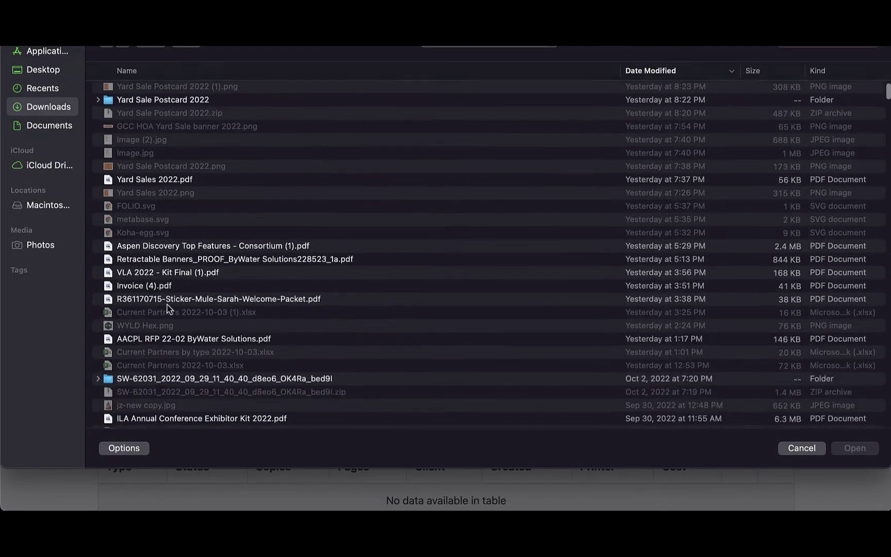
pyautogui.click(164, 237)
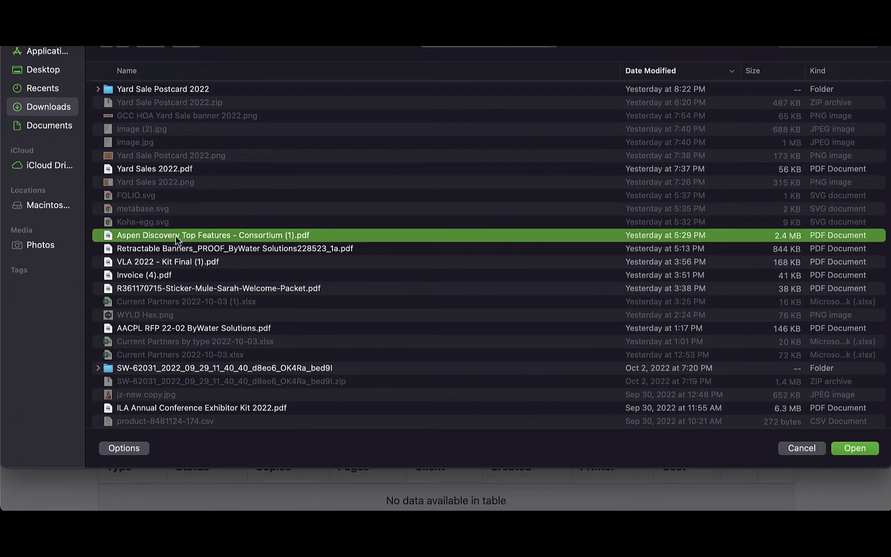
pyautogui.click(857, 448)
pyautogui.scroll(-3, 641, 364)
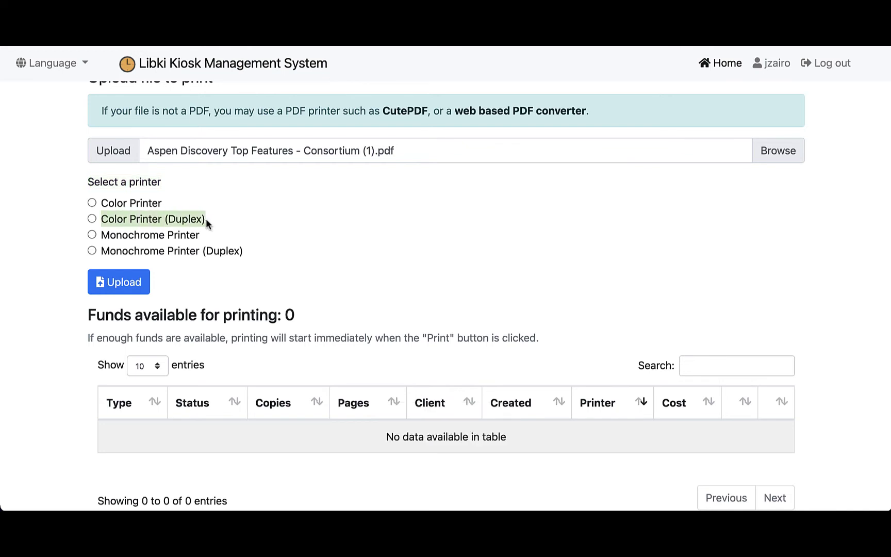
# - Pick Color Printer (Duplex) as the target printer and upload the PDF
pyautogui.click(92, 219)
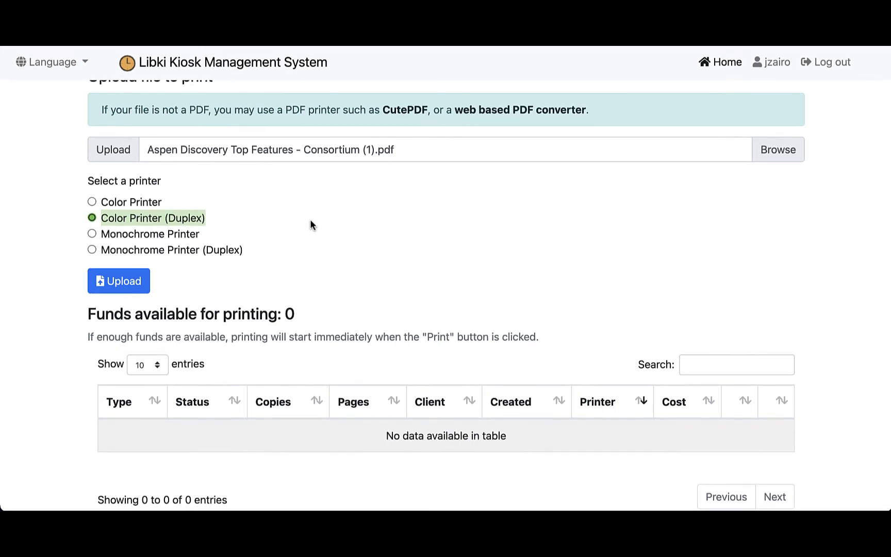
pyautogui.click(121, 292)
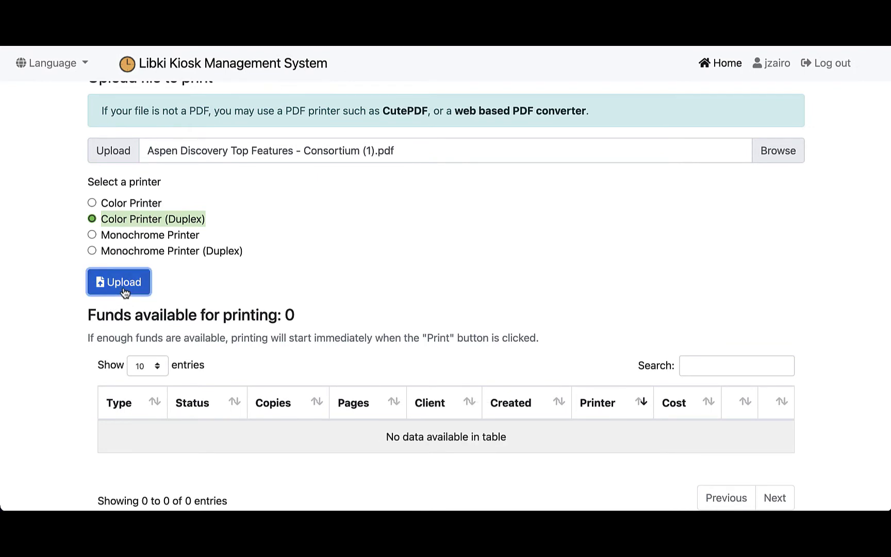
# - Scroll to the held 2-page $0.30 job and highlight the $2.90 funds available
pyautogui.scroll(-3, 311, 252)
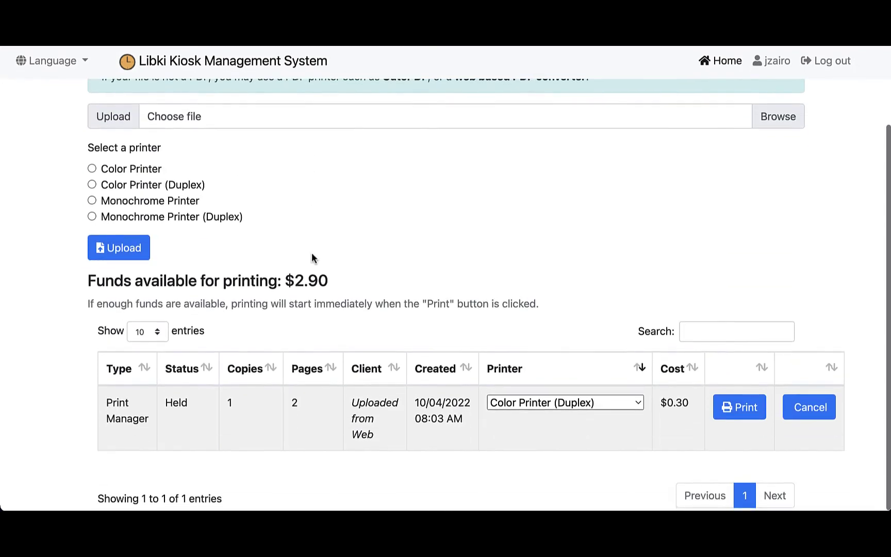
pyautogui.moveTo(82, 284); pyautogui.dragTo(345, 281)
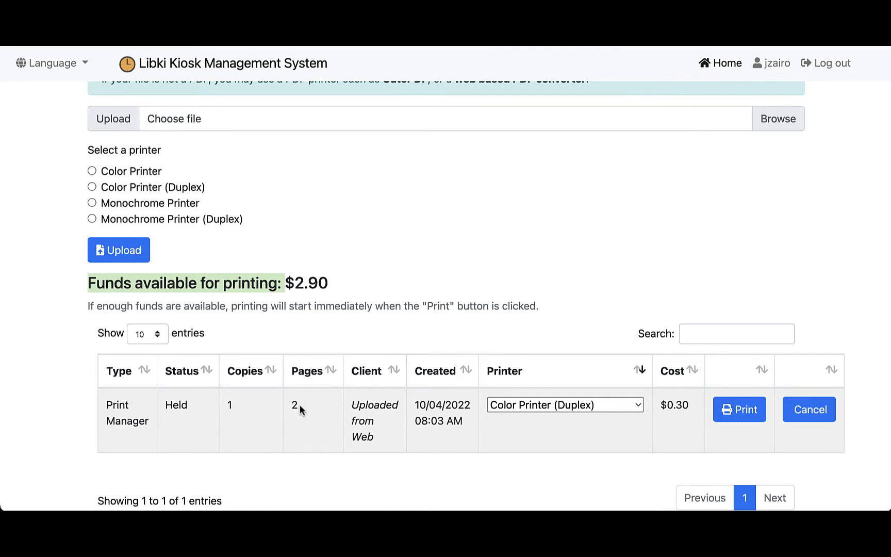
# - Keep Color Printer (Duplex) in the job's Printer dropdown and request printing the held job
pyautogui.click(562, 411)
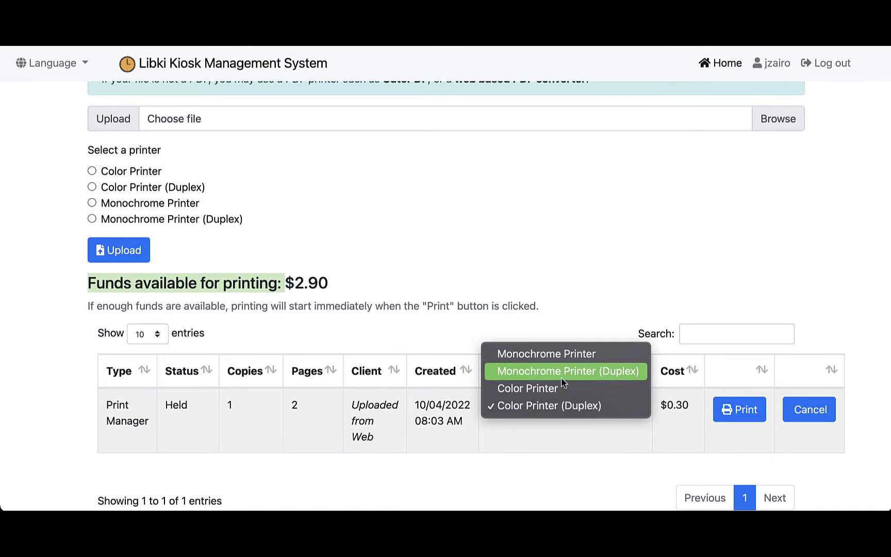
pyautogui.click(572, 442)
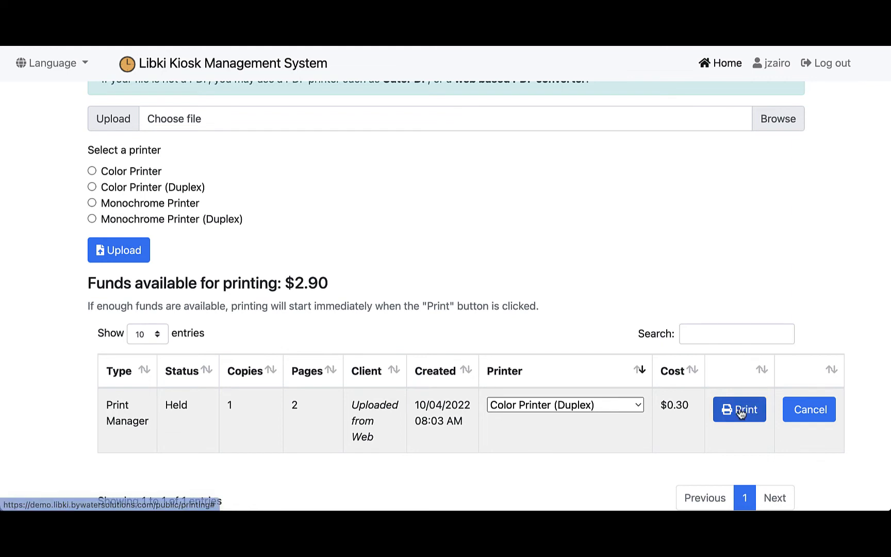
pyautogui.scroll(-1, 741, 413)
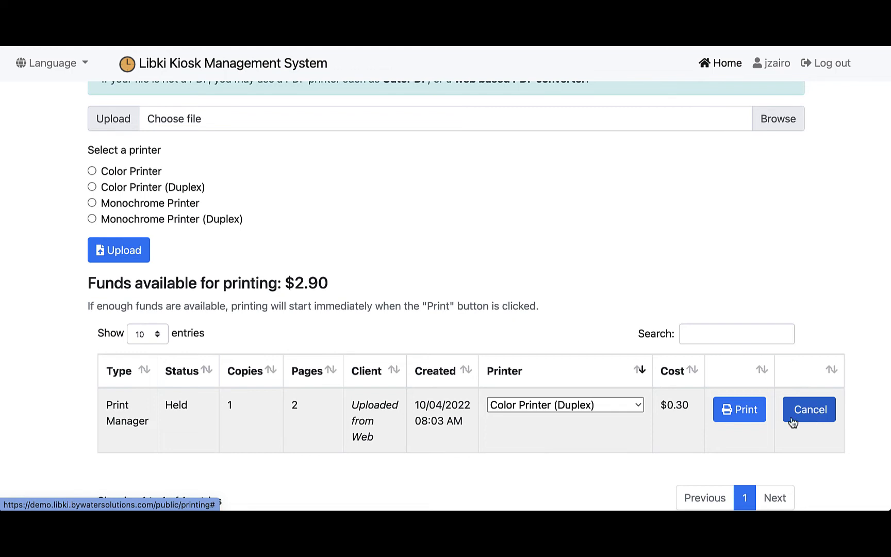
pyautogui.click(732, 418)
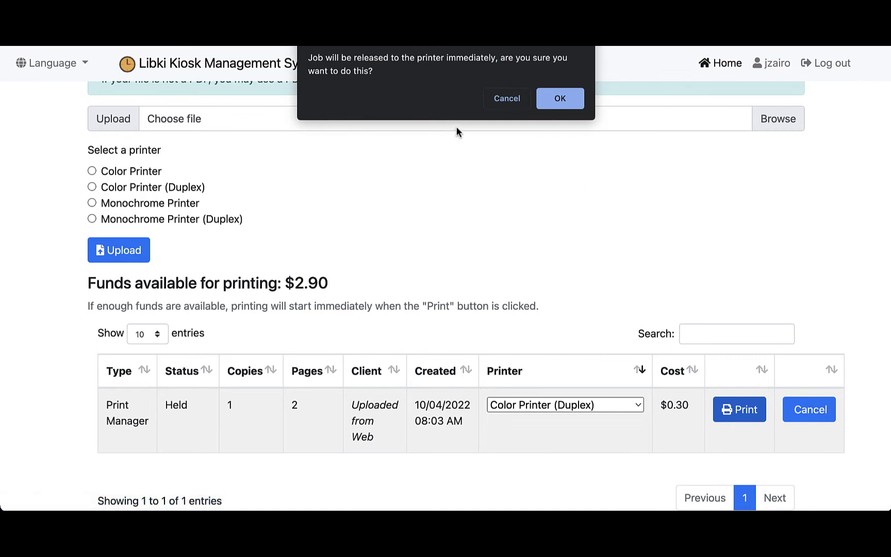
# - Confirm the immediate release and dismiss the 'Print job released for printing!' alert
pyautogui.click(555, 102)
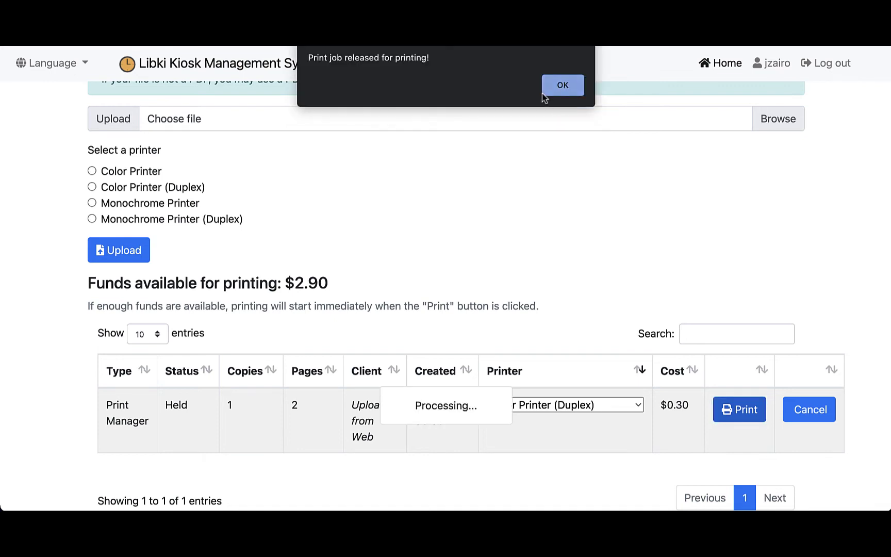
pyautogui.moveTo(313, 60); pyautogui.dragTo(438, 62)
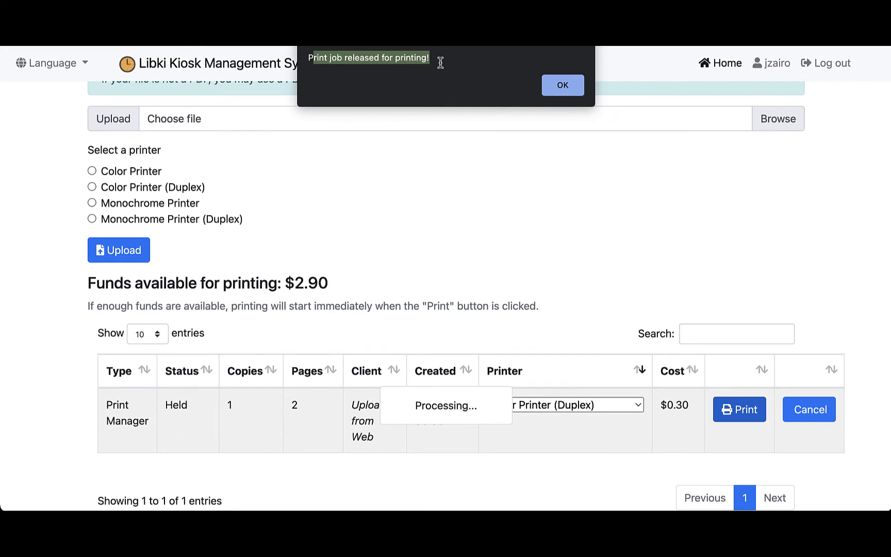
pyautogui.click(575, 88)
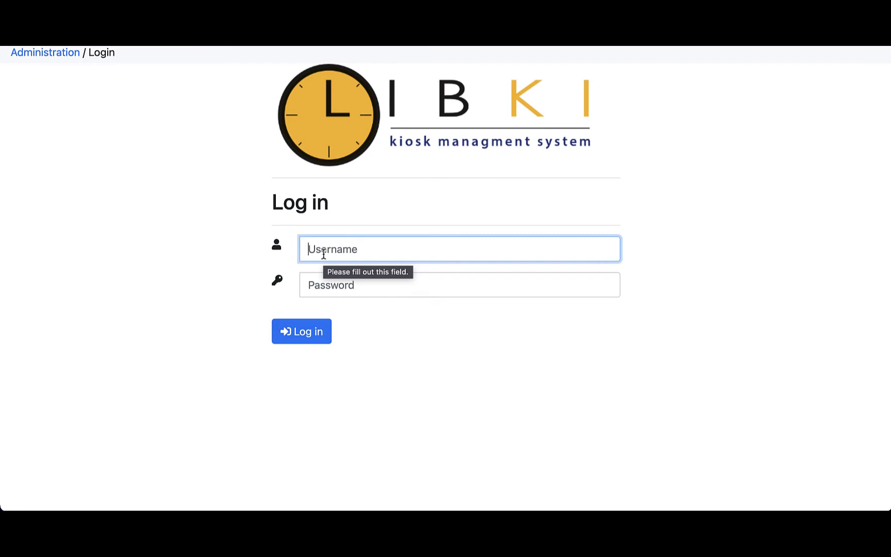
# - Log in to the Administration area with the admin username and password
pyautogui.write('jzairo')
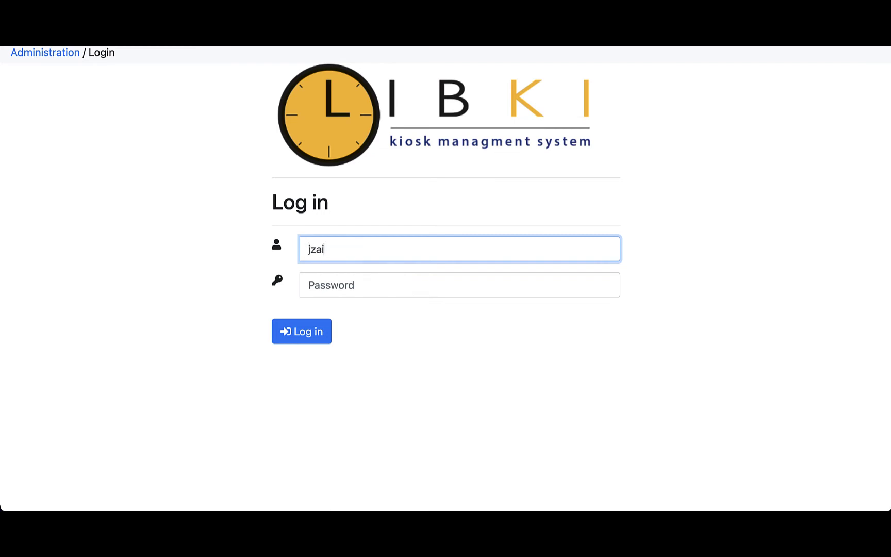
pyautogui.press('Tab')
pyautogui.write('•••••••••')
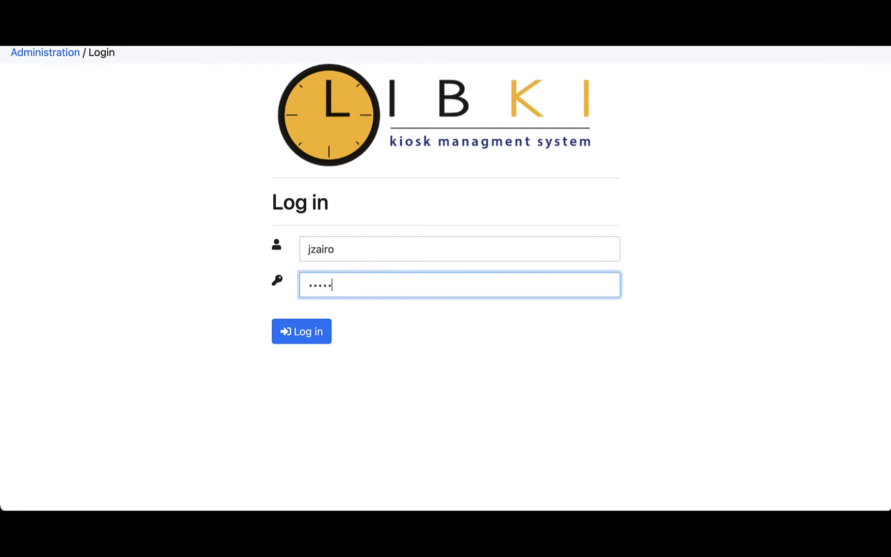
pyautogui.write('••••')
pyautogui.press('Return')
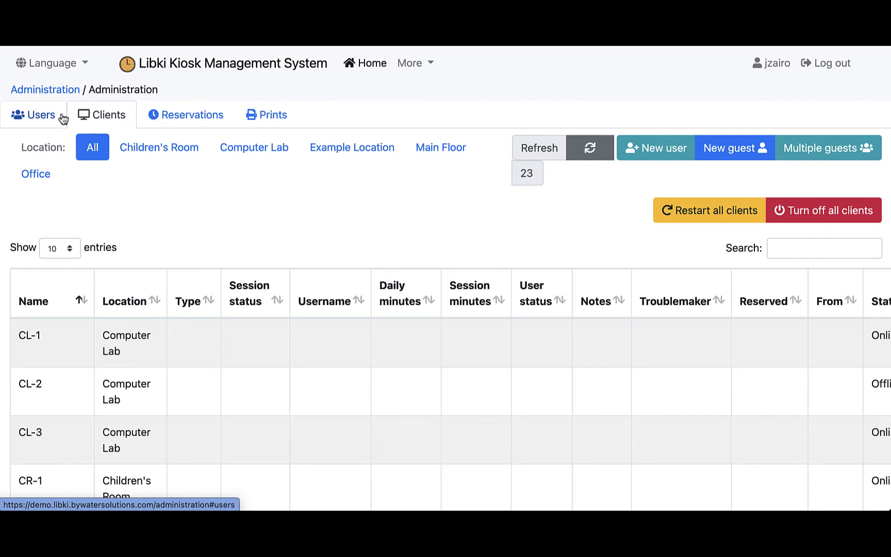
# - Look through the Users, Clients and Reservations tabs in turn
pyautogui.click(30, 119)
pyautogui.click(92, 116)
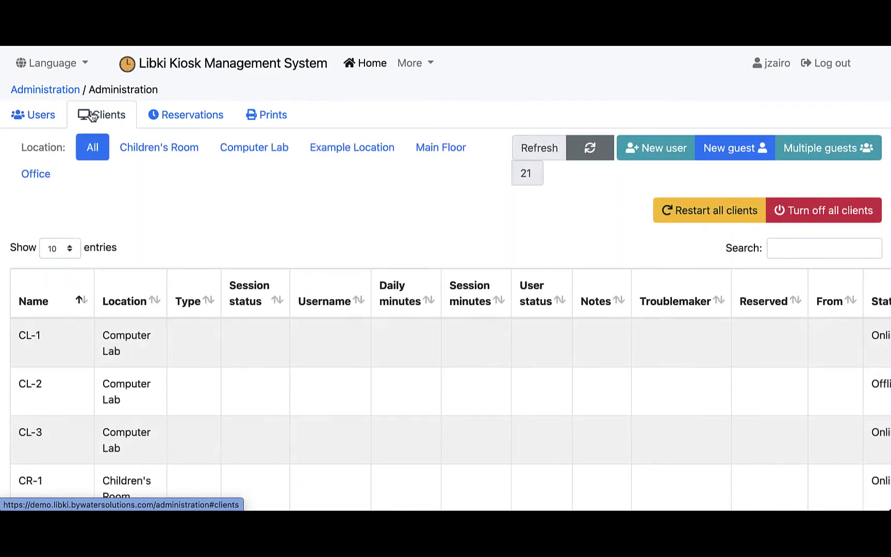
pyautogui.click(181, 117)
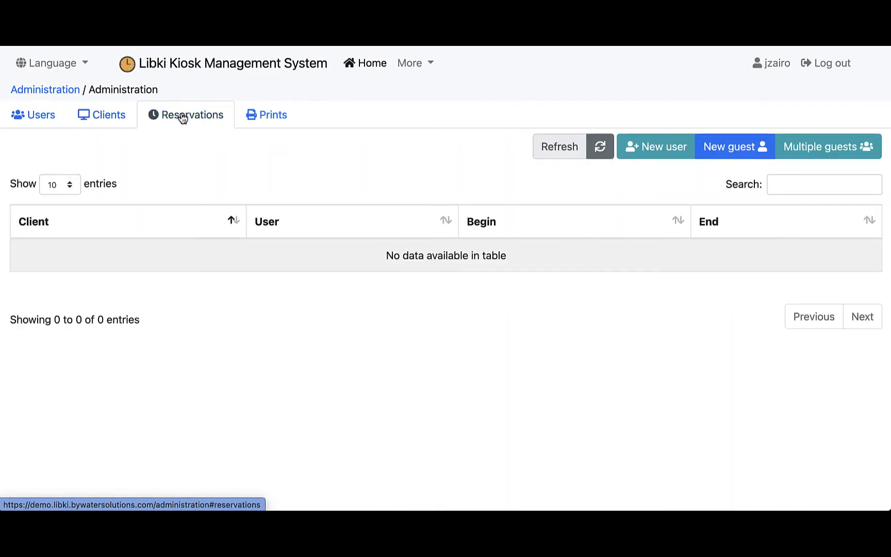
pyautogui.click(265, 117)
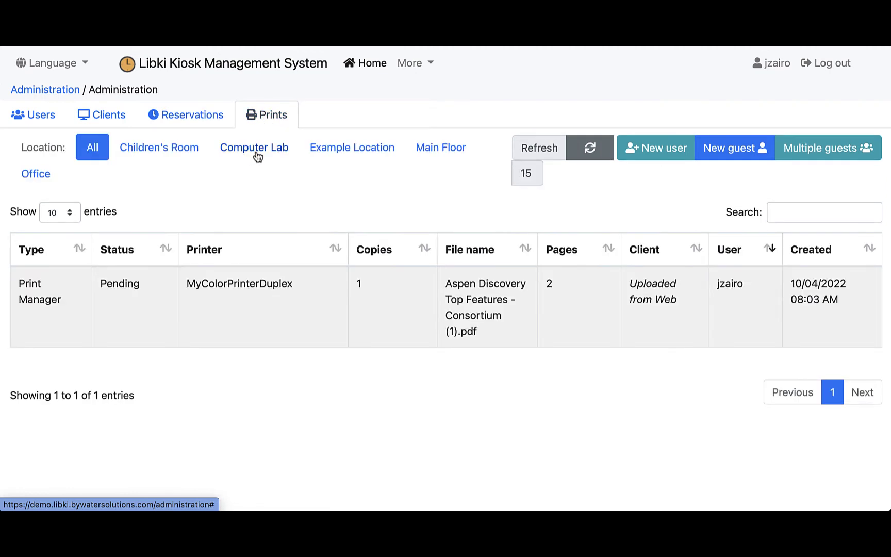
pyautogui.moveTo(66, 302)
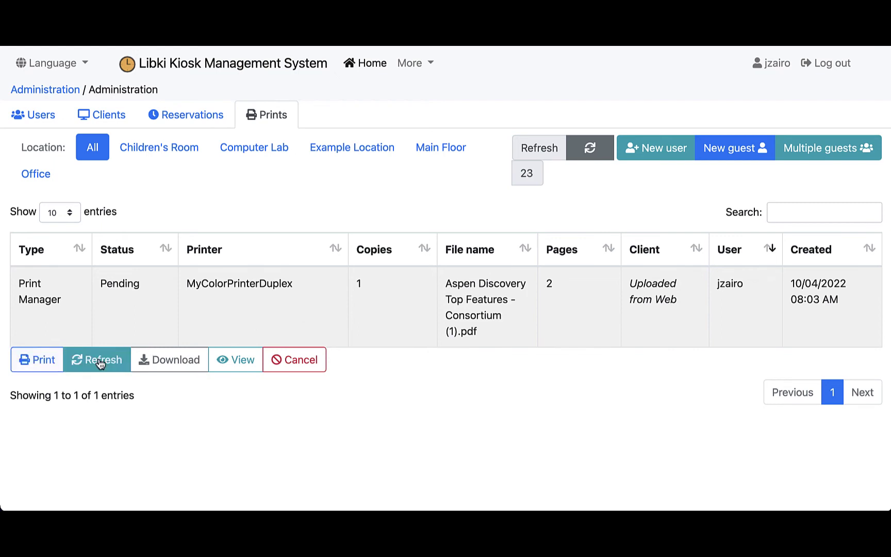
# - Download the pending job's PDF, view both pages, and close the preview tab
pyautogui.click(164, 360)
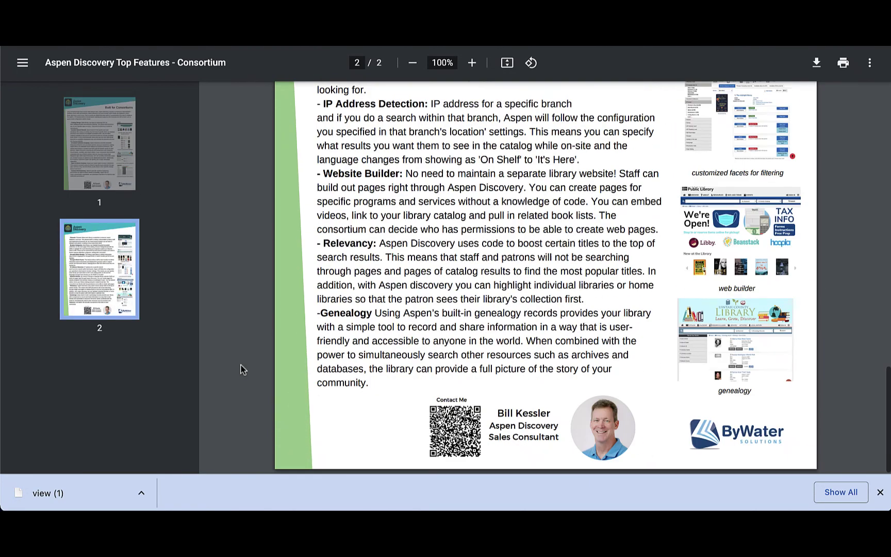
pyautogui.scroll(10, 241, 368)
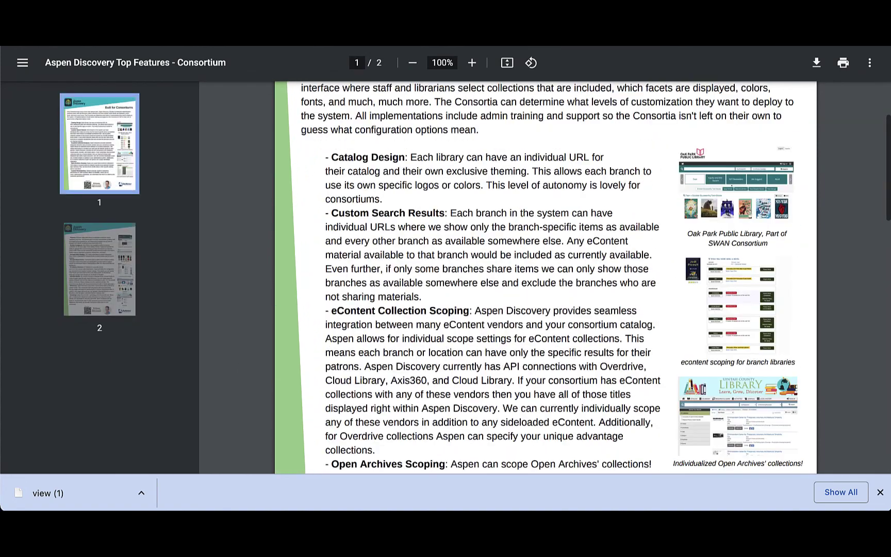
pyautogui.hotkey('ctrl', 'w')
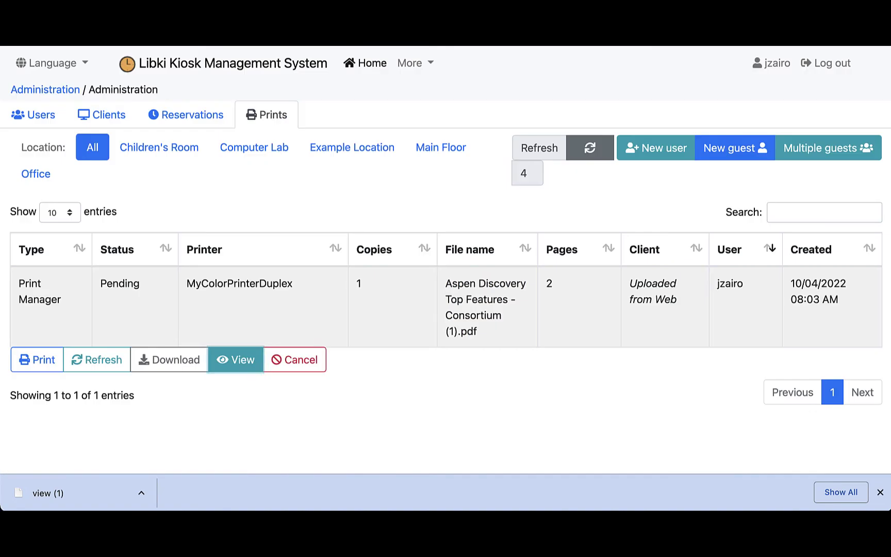
pyautogui.click(296, 363)
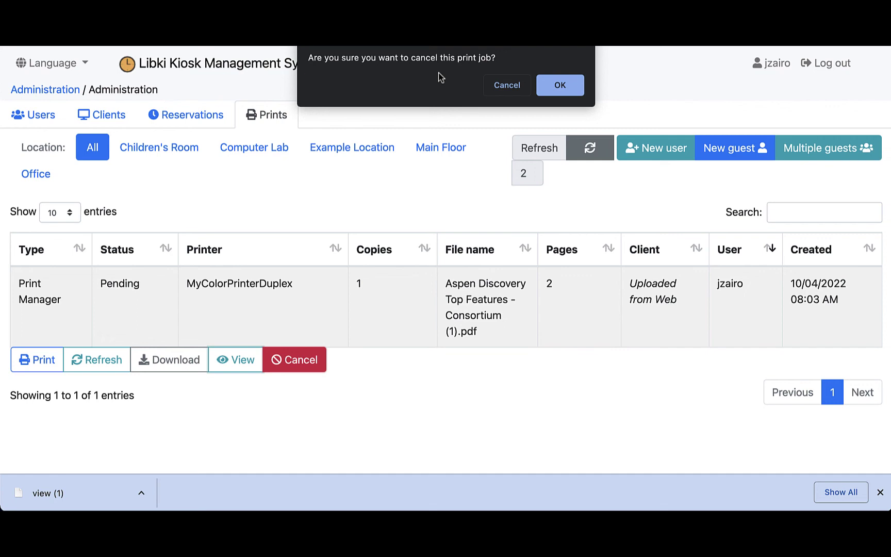
pyautogui.click(520, 88)
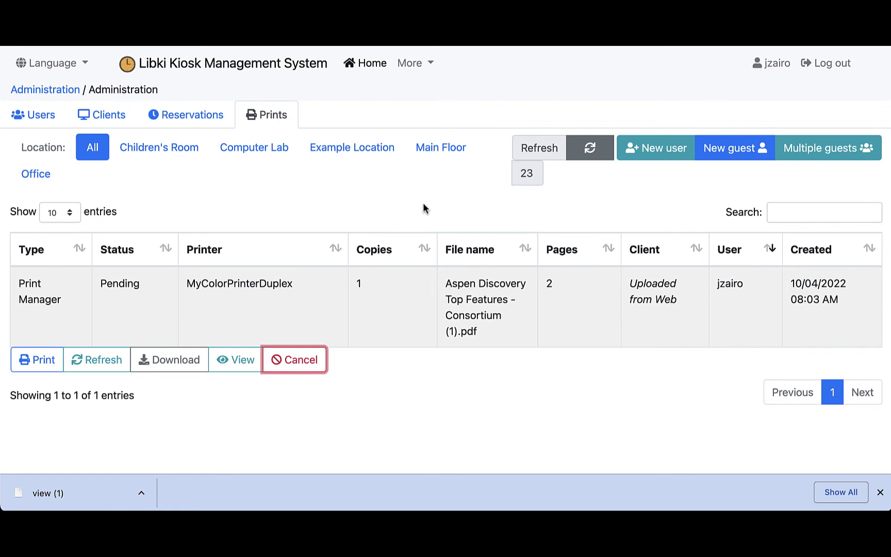
# - Open Settings from the More menu, landing on Time settings with 90-minute daily and 30-minute session allowances
pyautogui.click(426, 68)
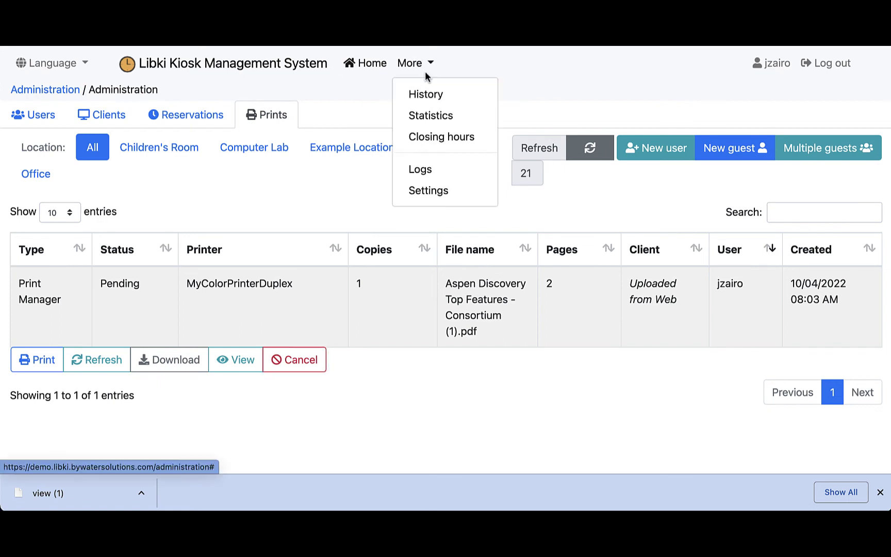
pyautogui.click(427, 190)
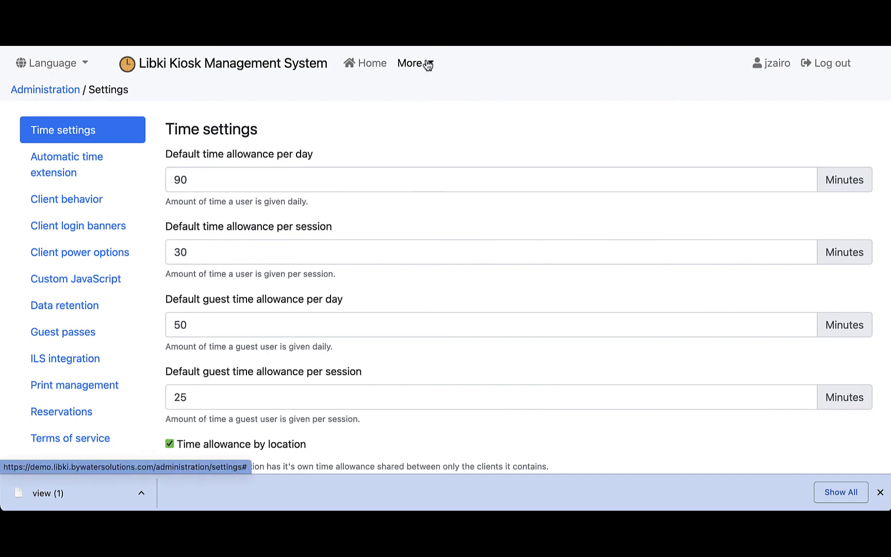
pyautogui.click(429, 72)
pyautogui.click(428, 192)
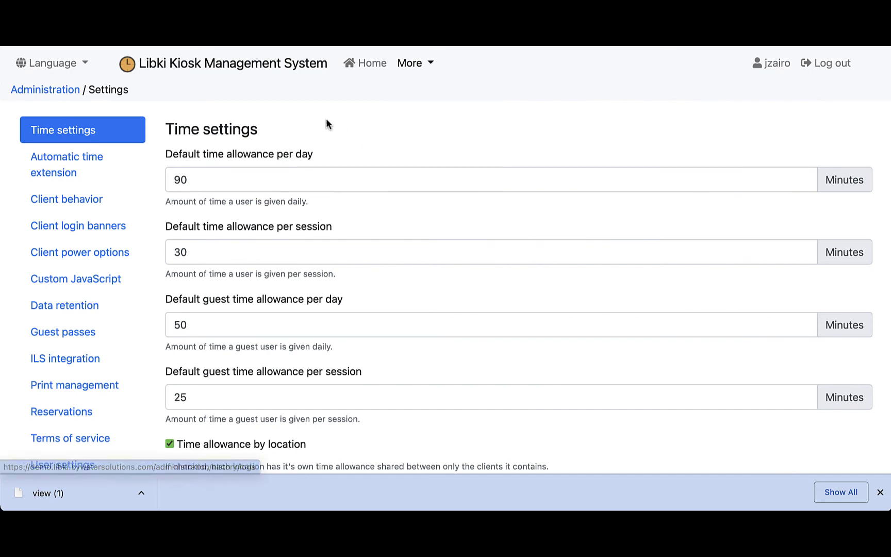
pyautogui.scroll(-5, 105, 338)
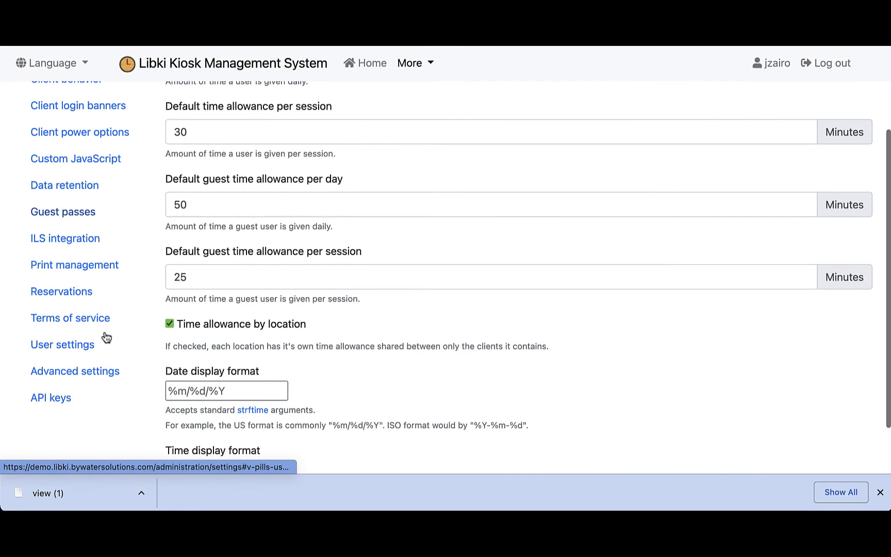
pyautogui.scroll(2, 105, 336)
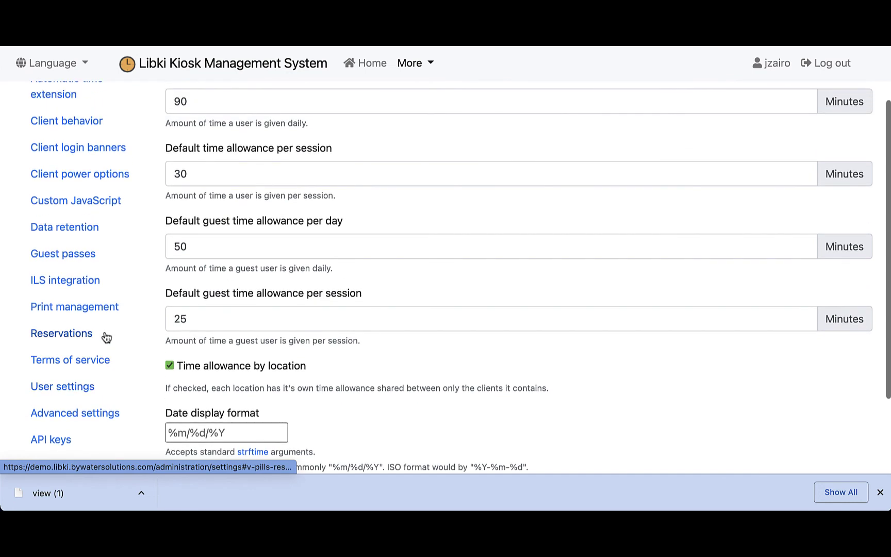
# - Show Print management settings and review the printer YAML, marking the last printer's cost_per_page line
pyautogui.click(76, 313)
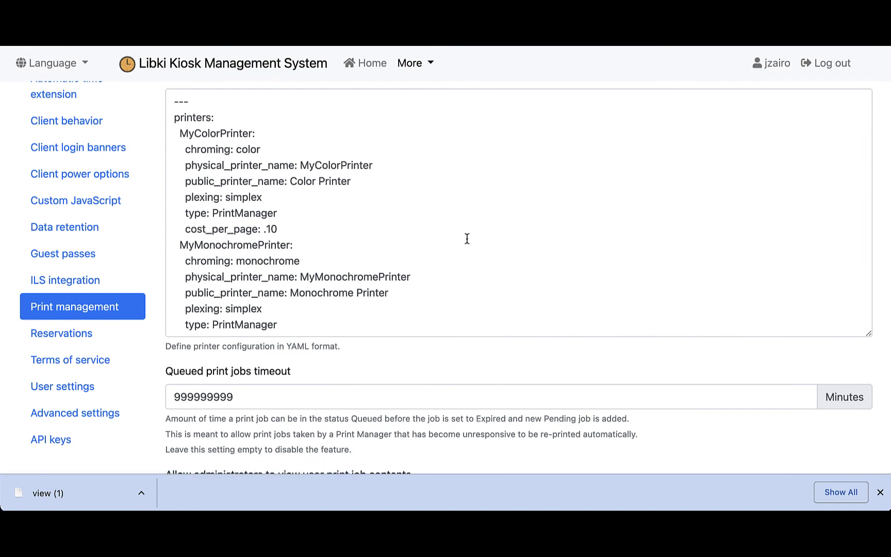
pyautogui.scroll(-10, 467, 238)
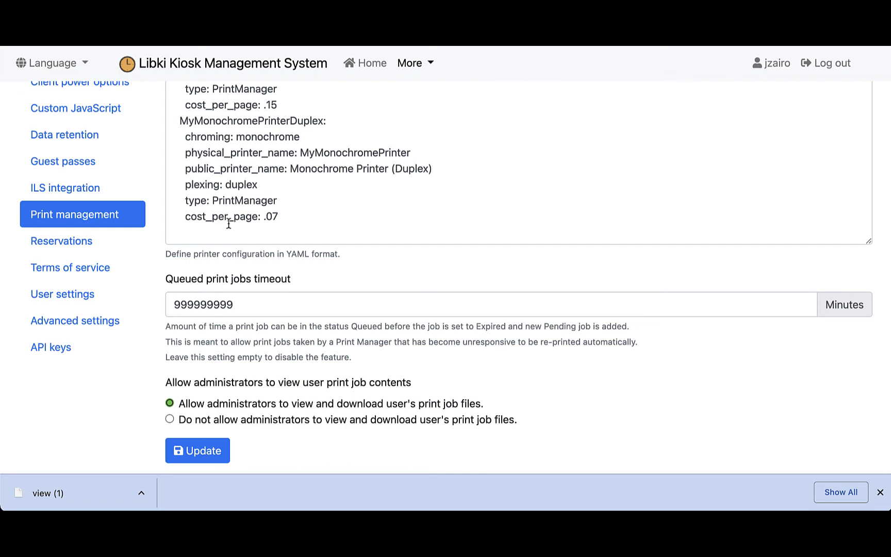
pyautogui.moveTo(184, 219); pyautogui.dragTo(281, 219)
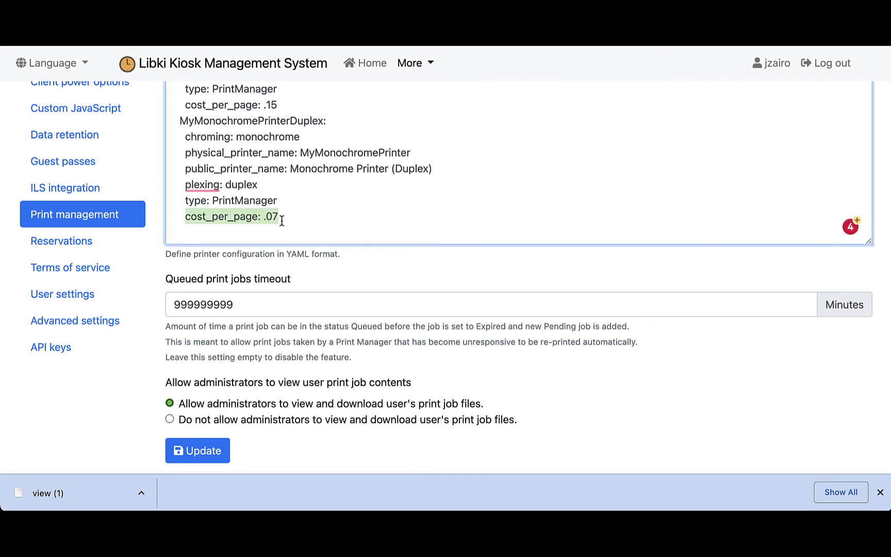
pyautogui.scroll(5, 280, 221)
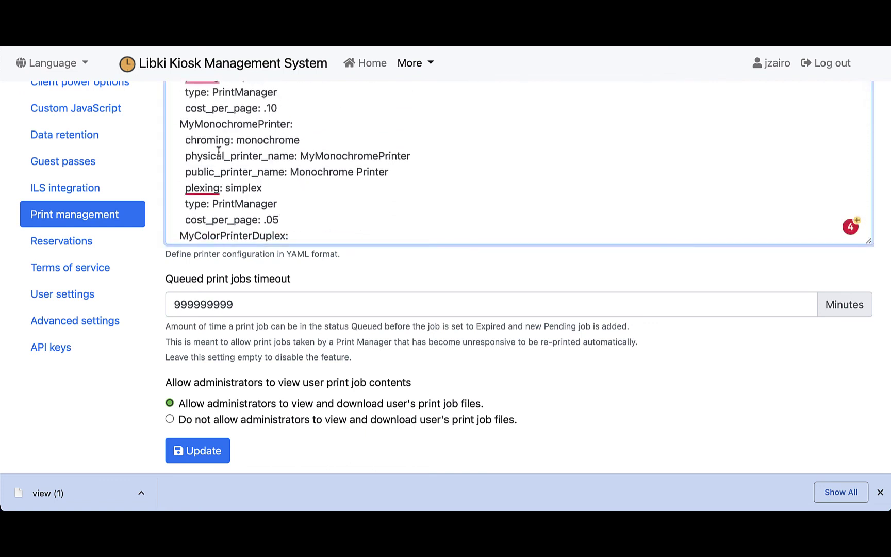
pyautogui.scroll(5, 279, 220)
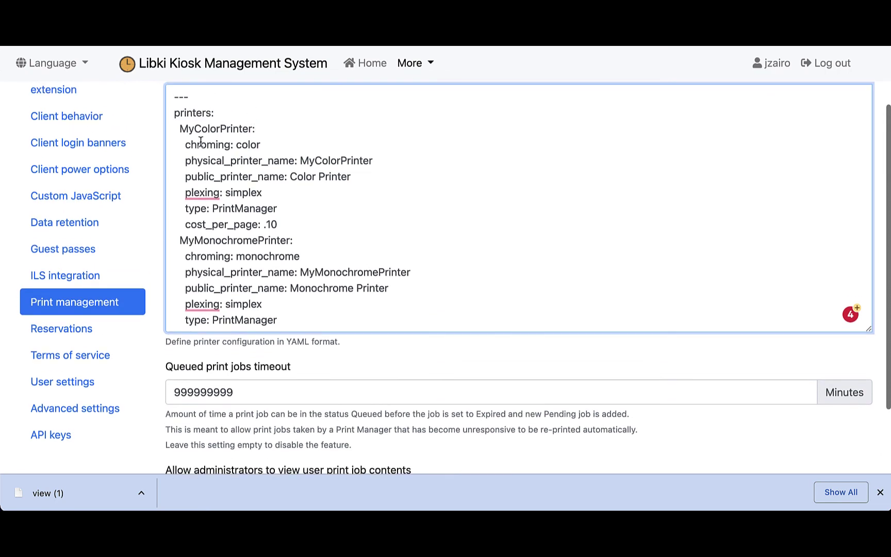
pyautogui.scroll(-1, 244, 264)
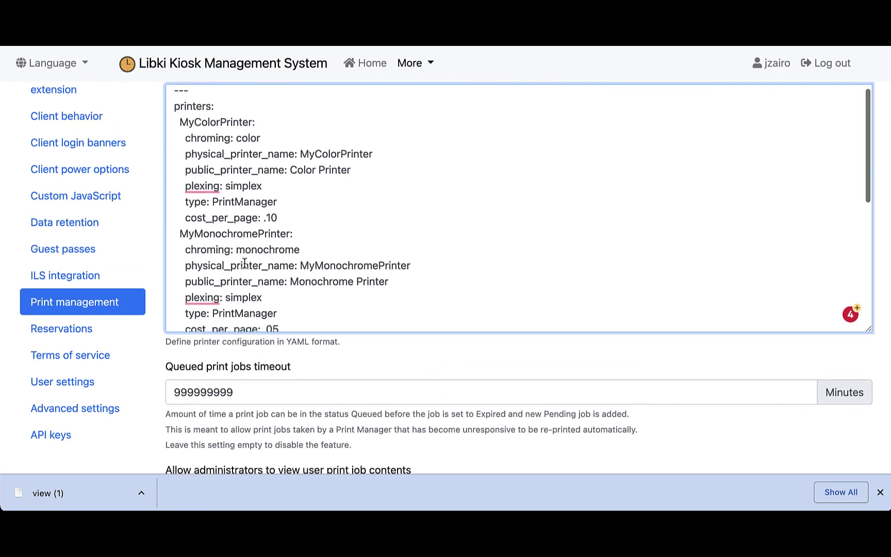
pyautogui.scroll(-10, 245, 264)
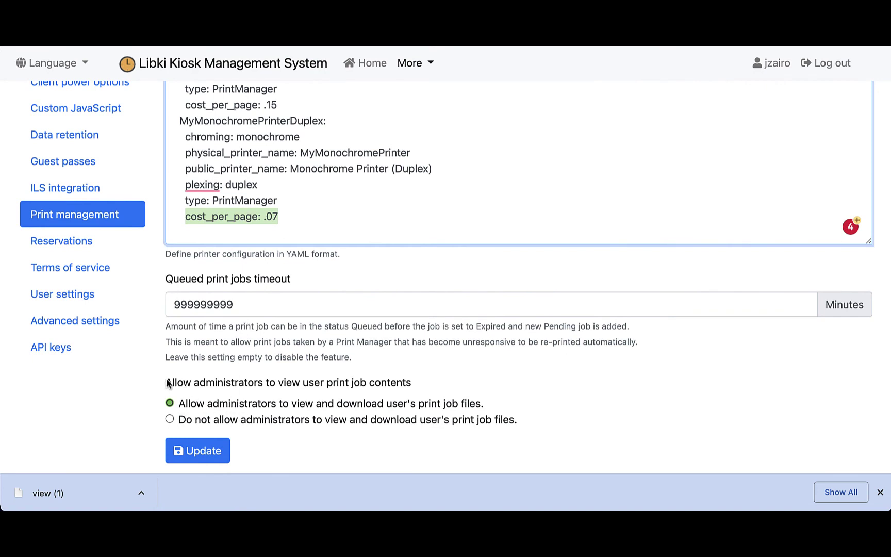
# - Highlight the heading about viewing print job contents and close the downloads bar
pyautogui.moveTo(166, 384); pyautogui.dragTo(418, 392)
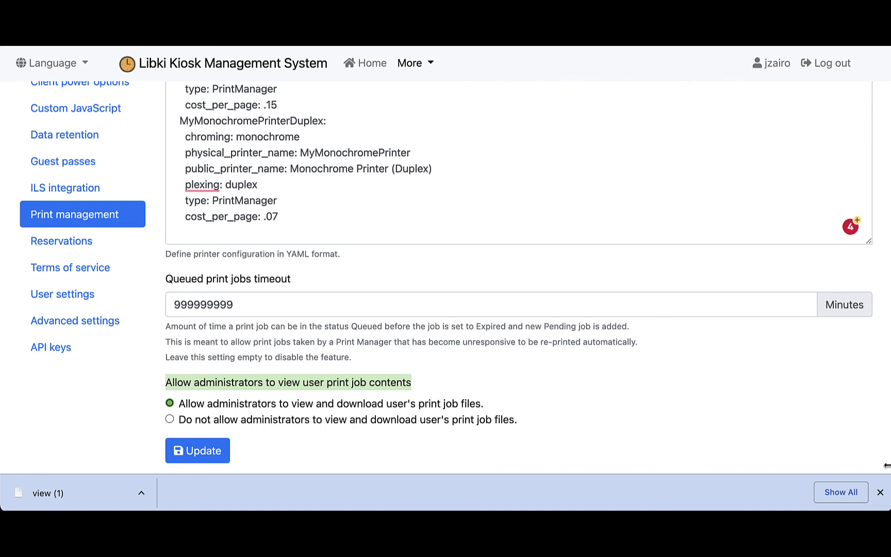
pyautogui.click(880, 492)
pyautogui.scroll(5, 694, 339)
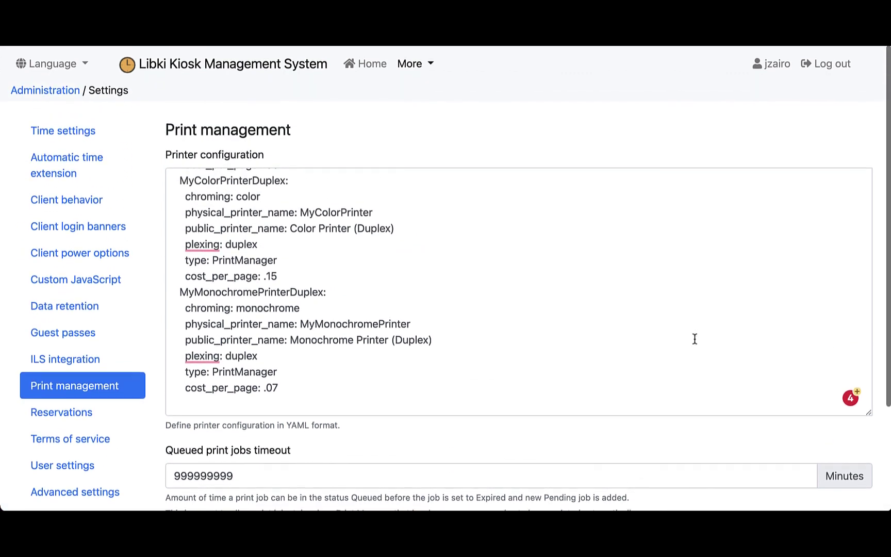